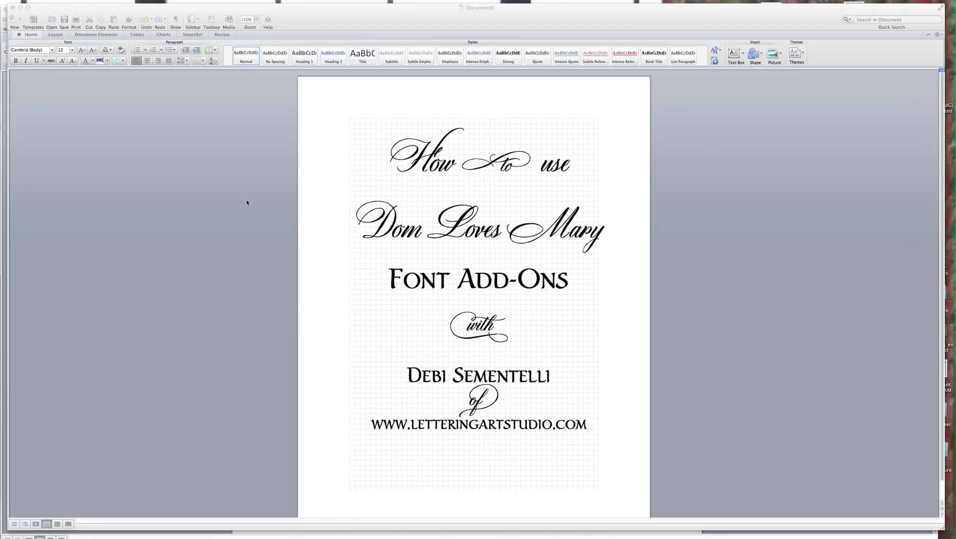
Nudge the Word window into place so the blank graph-paper document can come forward.
left_click_drag(118, 8, 127, 29)
Draw a wide horizontal text box across the top of the grid page in Document7.
left_click(114, 16)
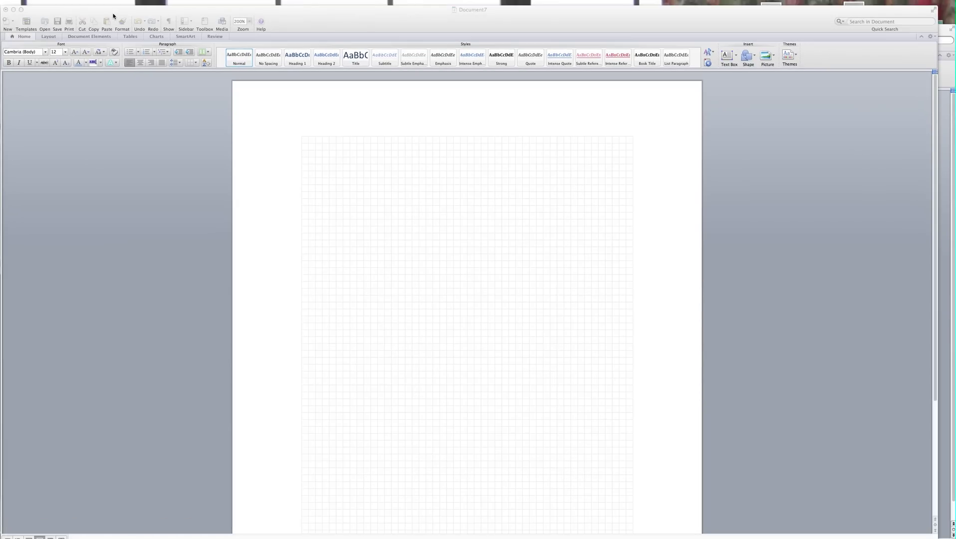
left_click(584, 153)
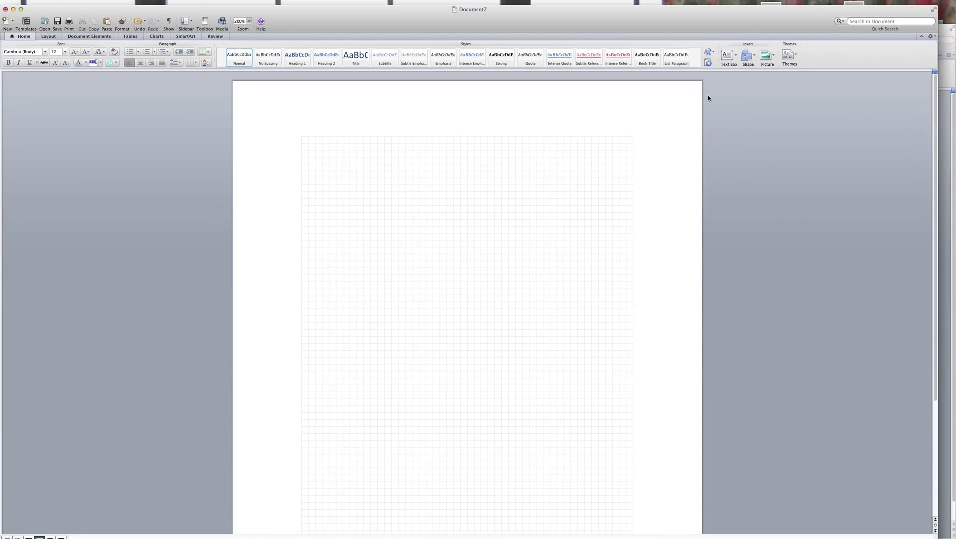
left_click(731, 59)
key("Escape")
left_click(736, 57)
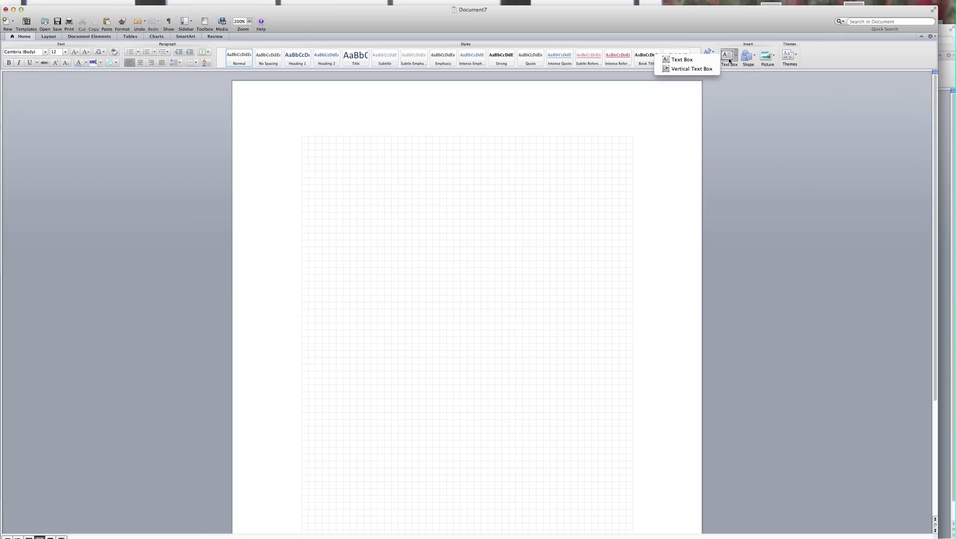
left_click(682, 59)
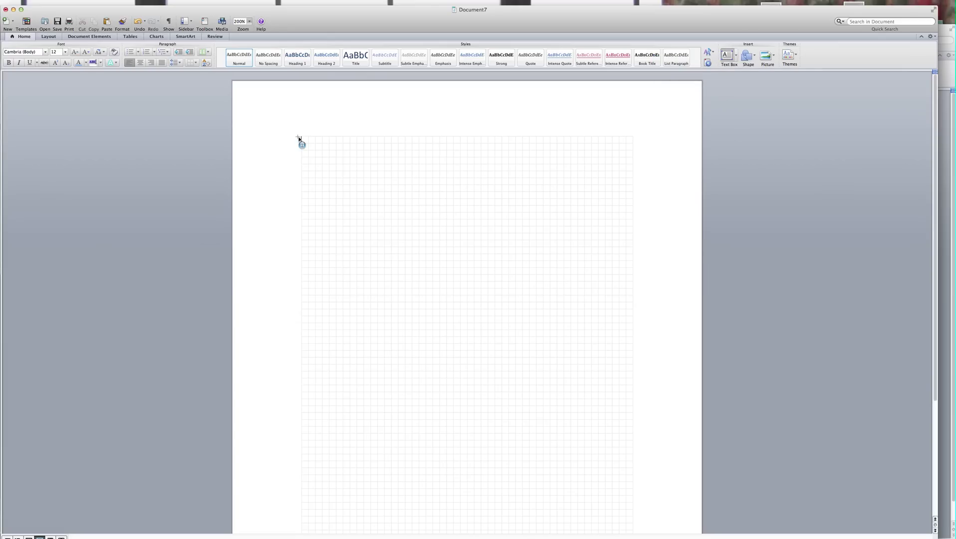
mouse_move(301, 137)
left_mouse_down()
mouse_move(551, 213)
mouse_move(633, 295)
left_mouse_up()
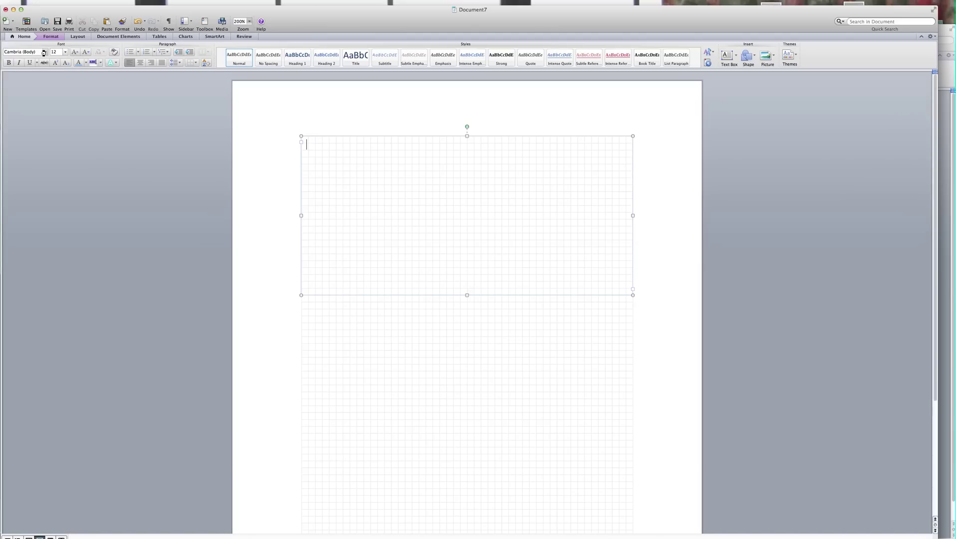
Paste a calligraphy word in DomLovesMary Addons font and enlarge it to 72 pt.
left_click(44, 53)
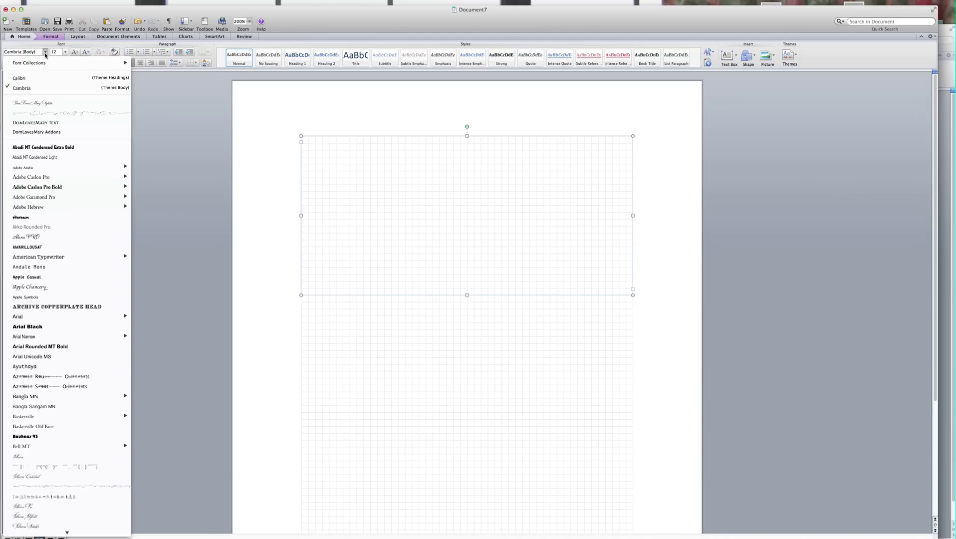
left_click(67, 132)
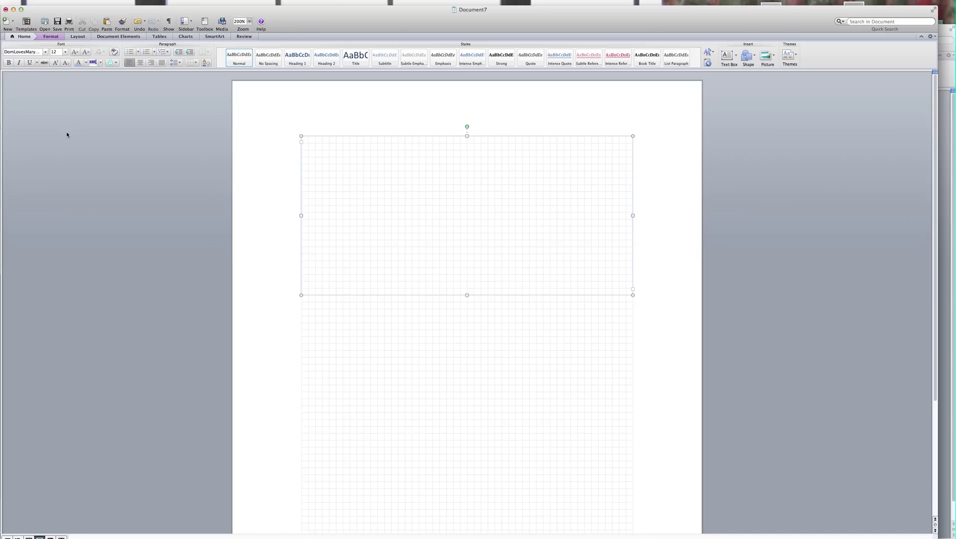
type("Accommodations")
key("ctrl+a")
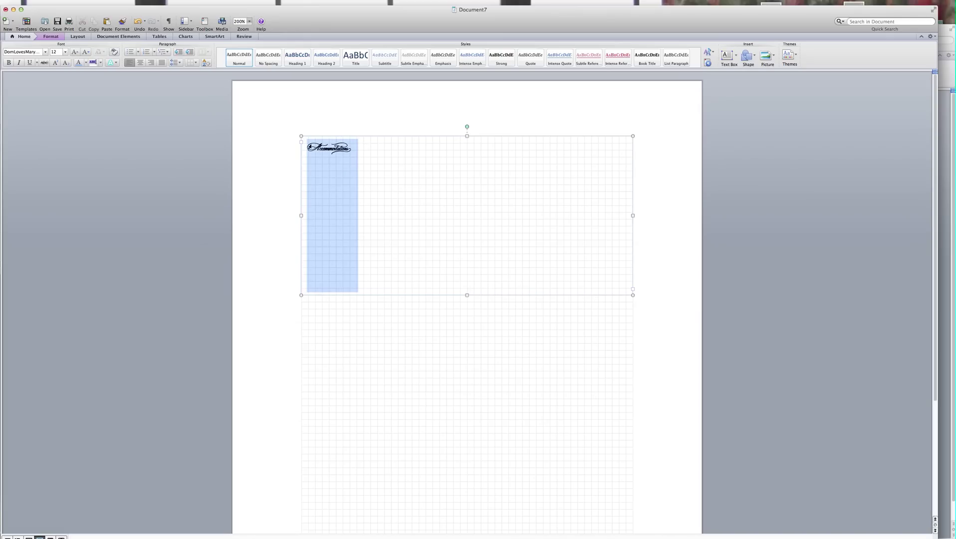
left_click(64, 52)
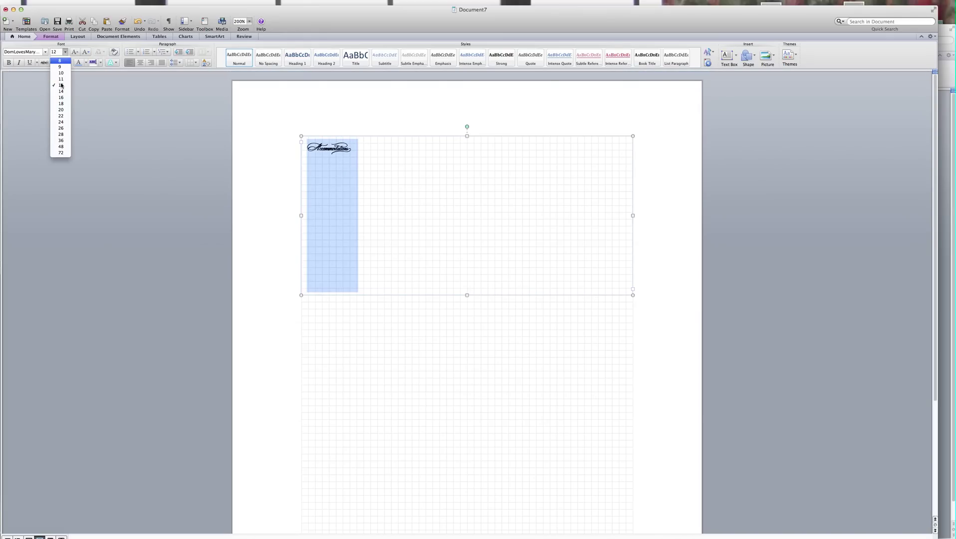
left_click(61, 151)
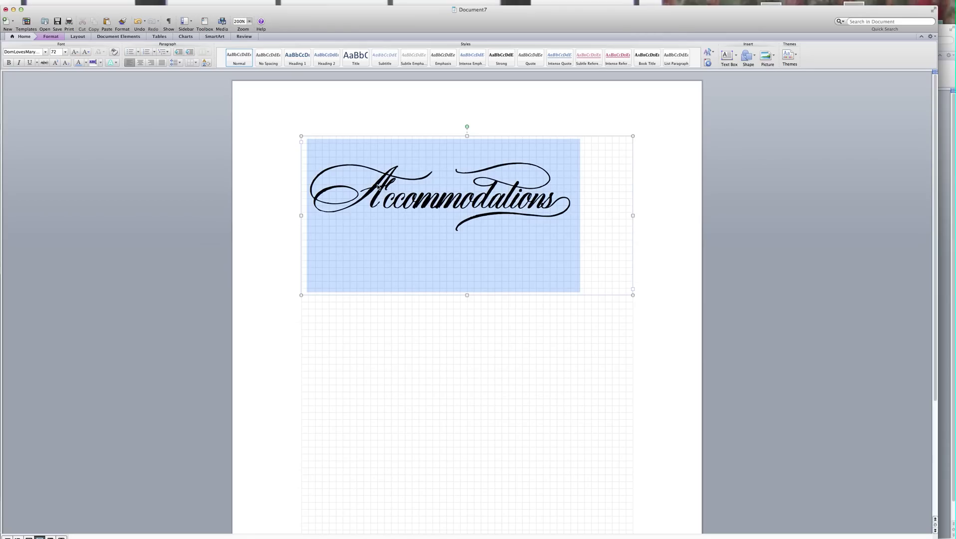
type("and")
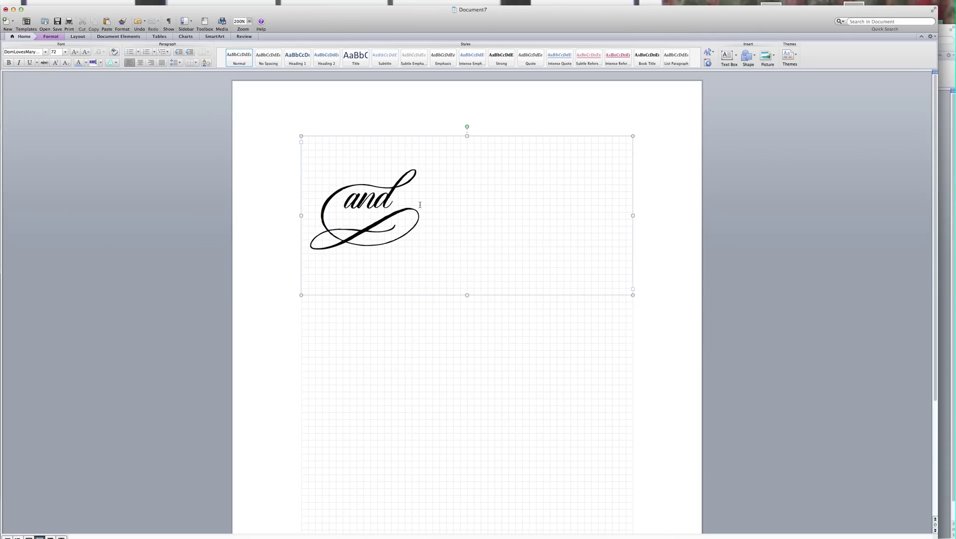
Select the trial script words 'and', 'Bride' and 'Celebration' in turn.
double_click(373, 206)
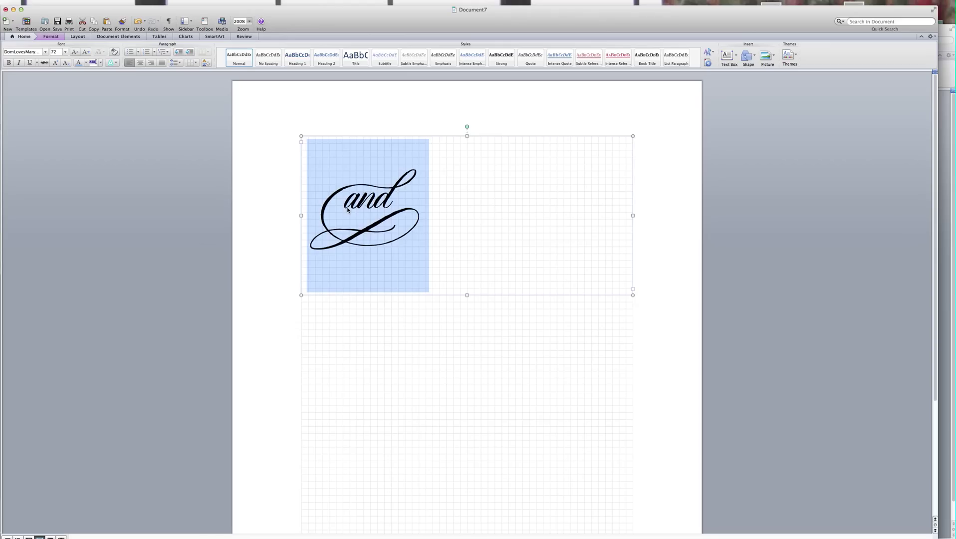
type("Bride")
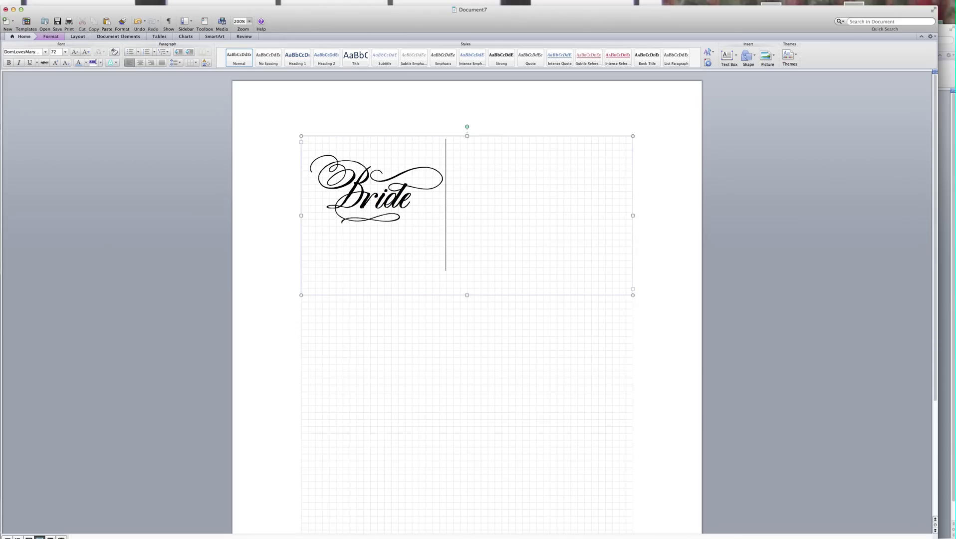
double_click(348, 174)
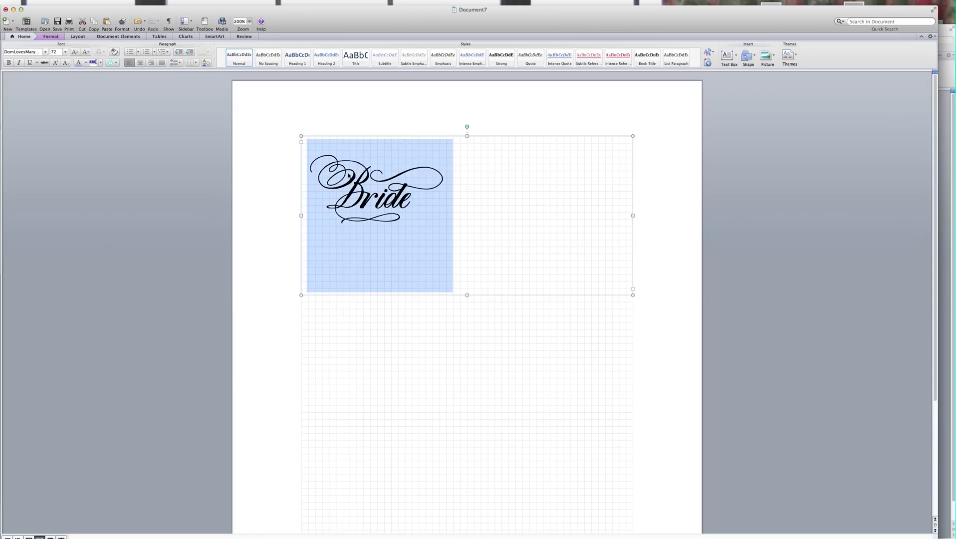
type("Celebration")
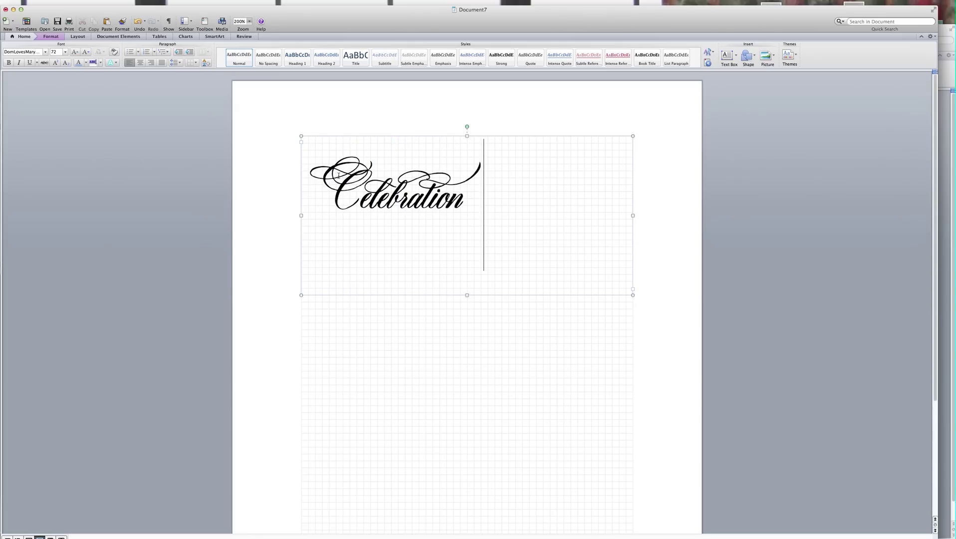
key("Home")
double_click(319, 173)
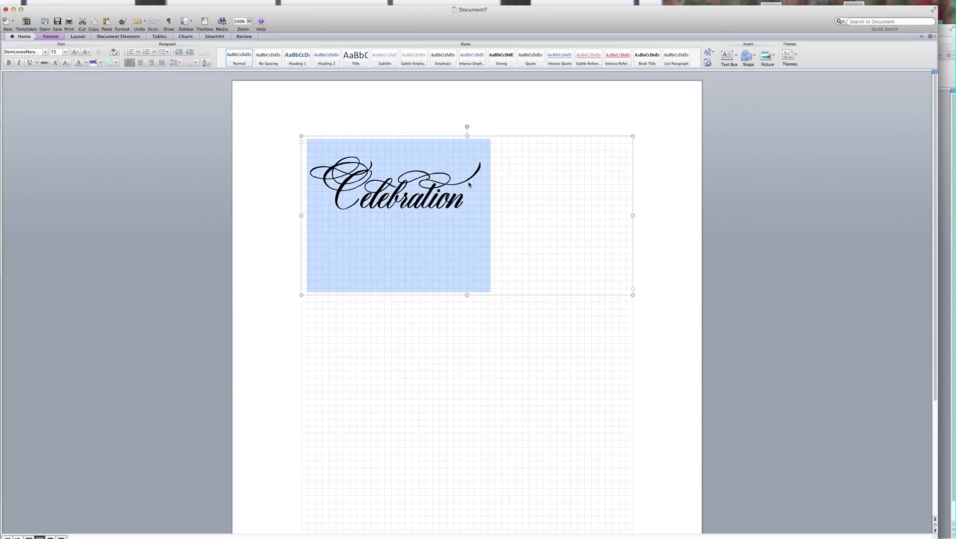
type("Directions")
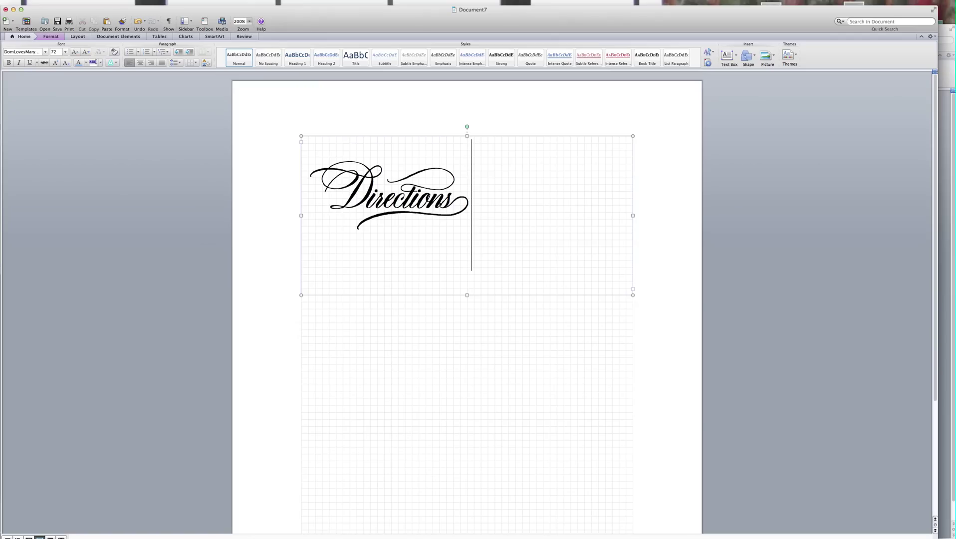
Delete the trial Directions and Groom words, clearing the box for 'deliver to'.
key("super+a")
key("BackSpace")
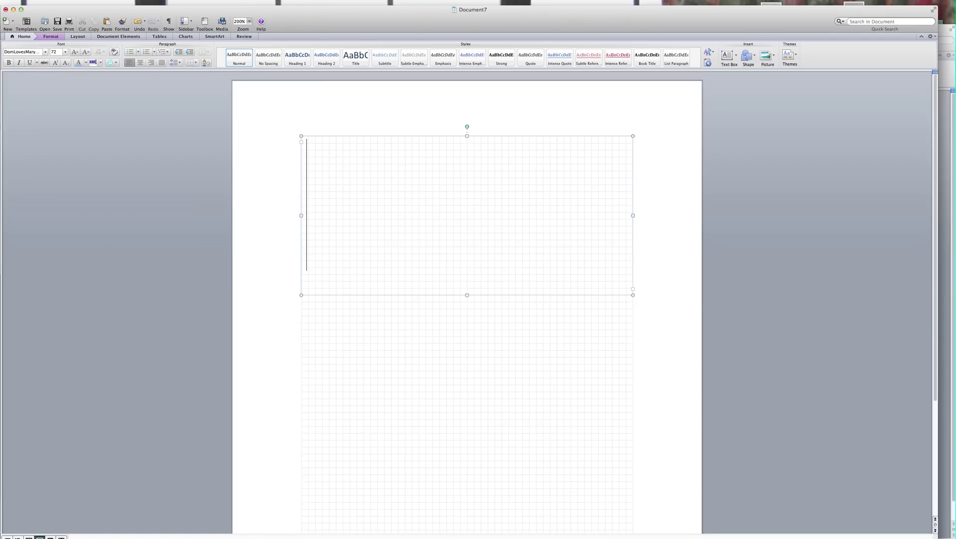
type("Groom")
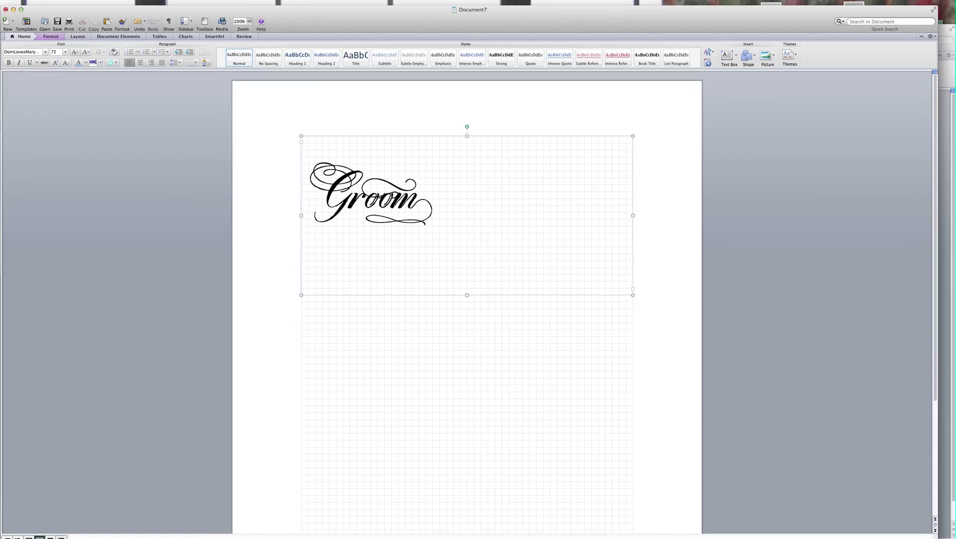
key("super+a")
key("BackSpace")
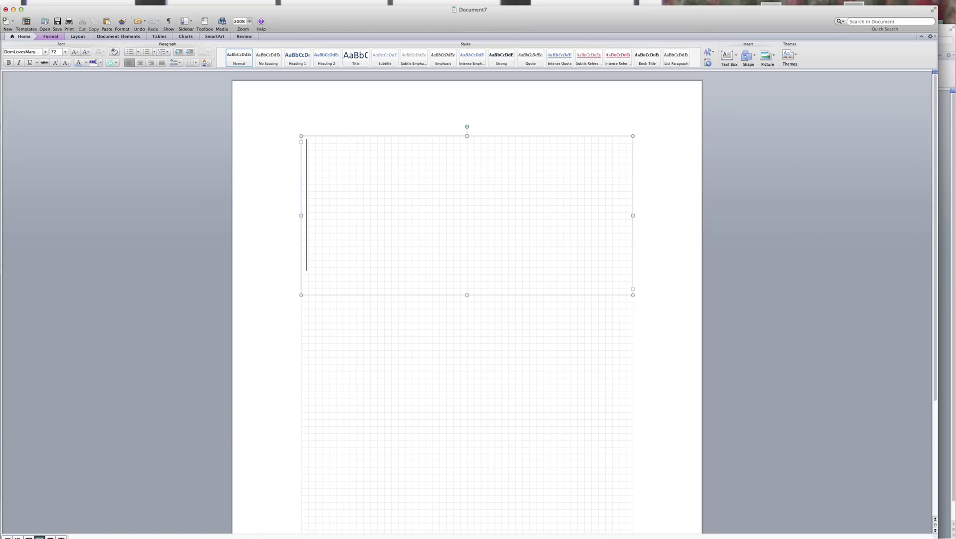
type("the")
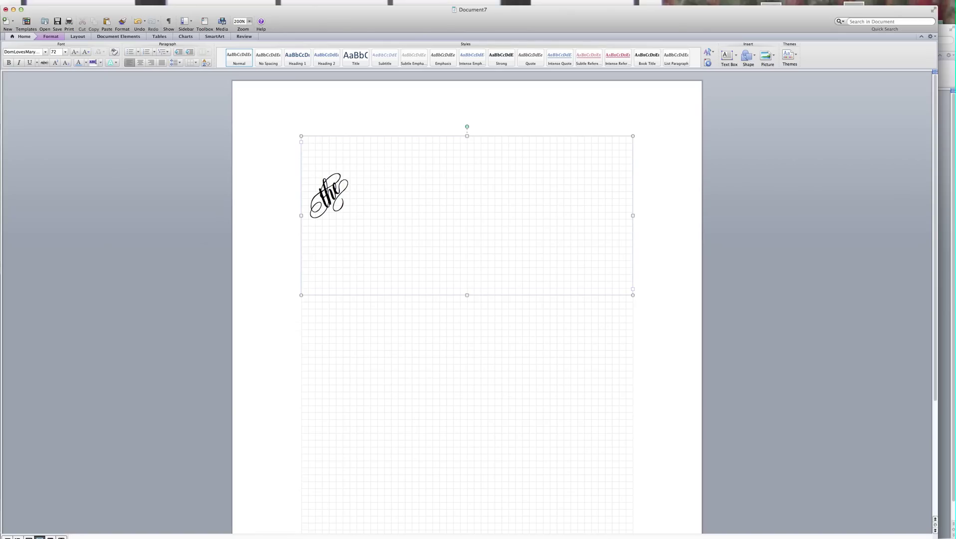
key("super+a")
type("Groom")
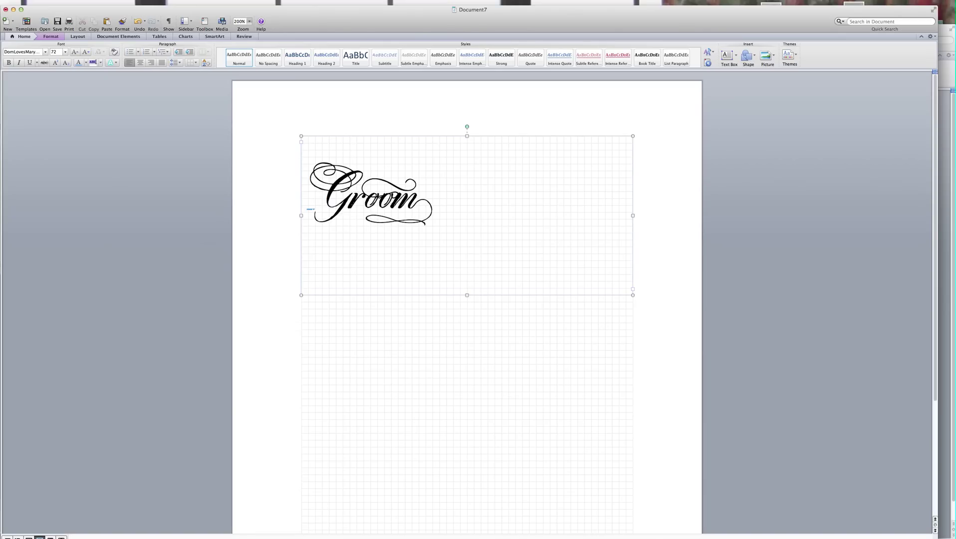
type(" with")
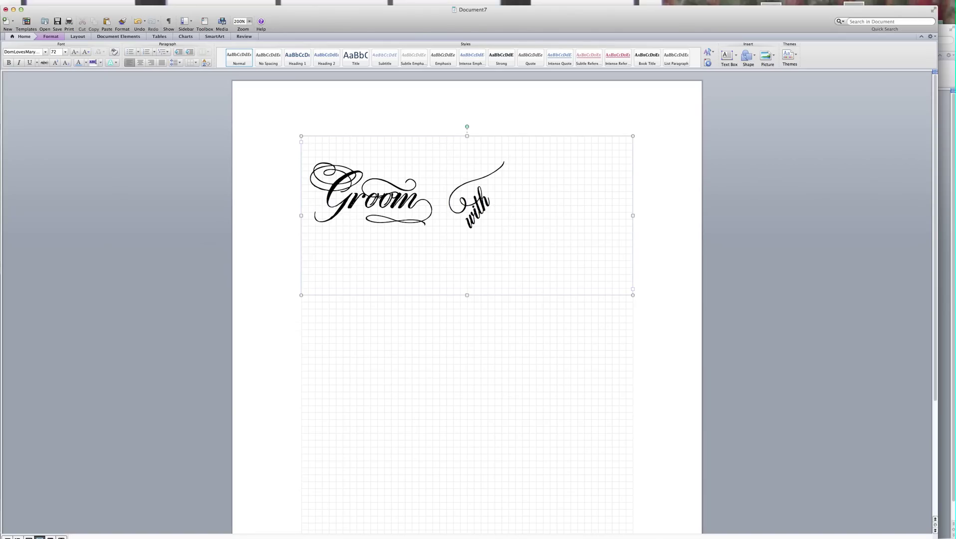
key("alt+BackSpace")
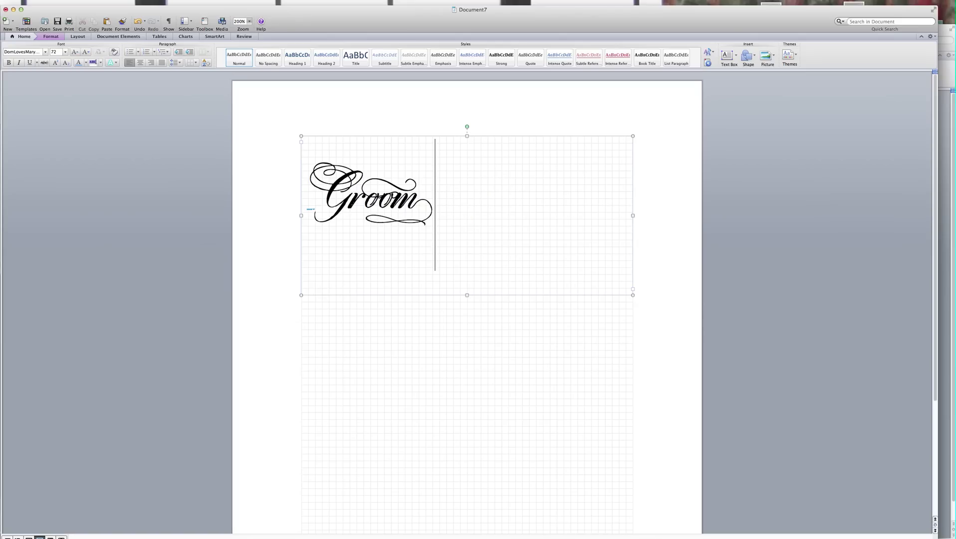
key("alt+BackSpace")
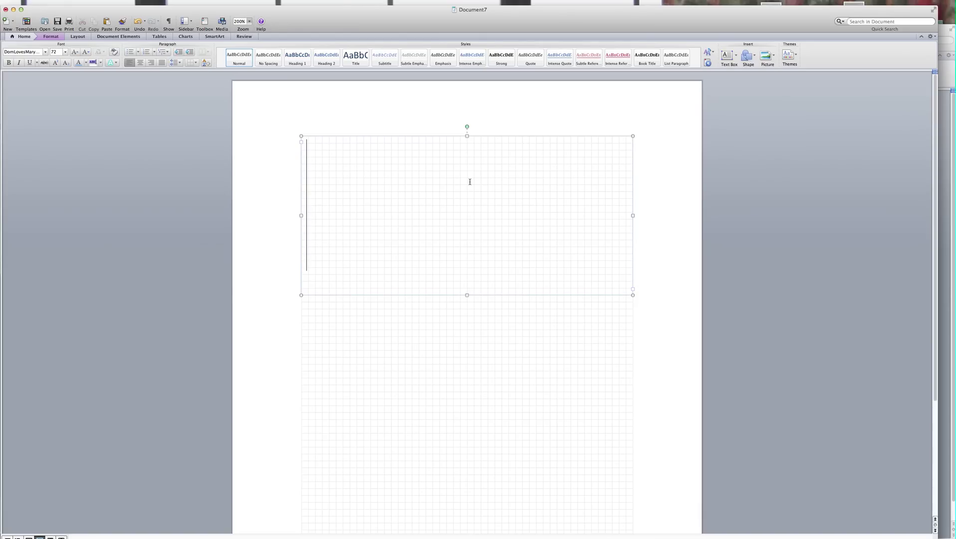
type("deliver to")
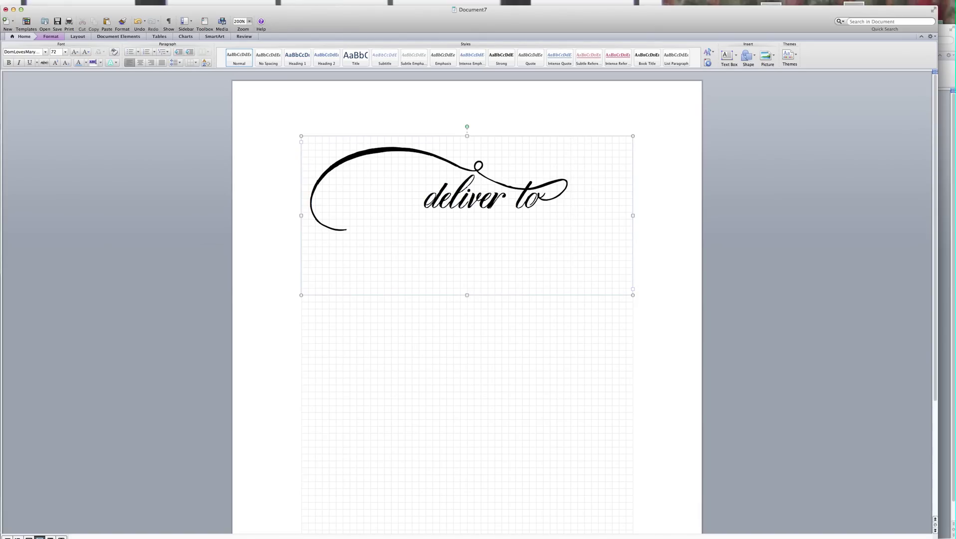
Draw a second wide horizontal text box lower on the page, below the flourish.
left_click(649, 171)
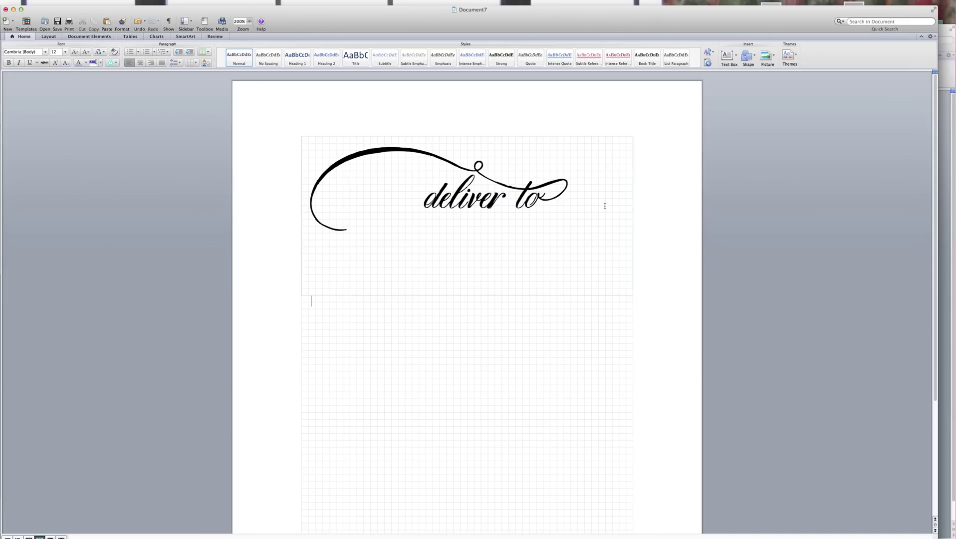
left_click(737, 57)
left_click(686, 60)
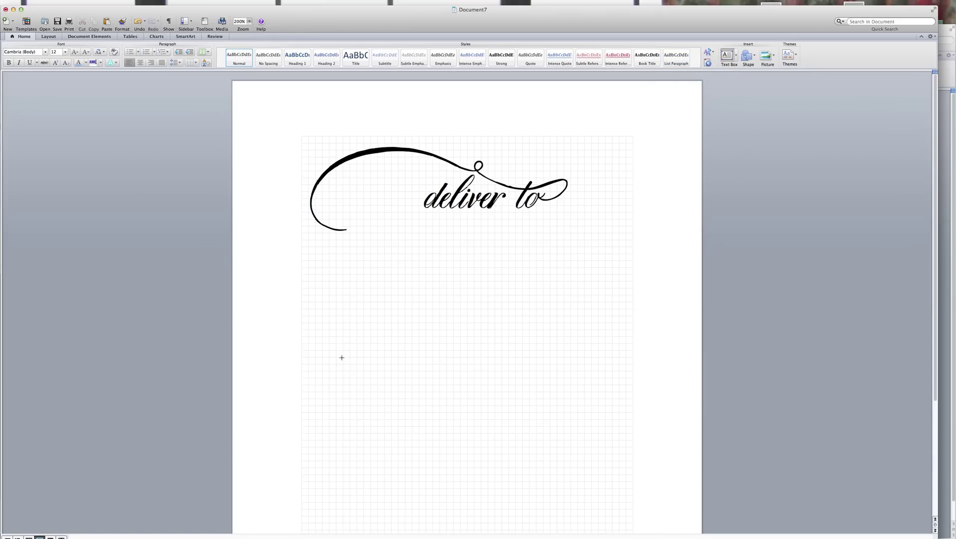
left_click_drag(343, 358, 578, 447)
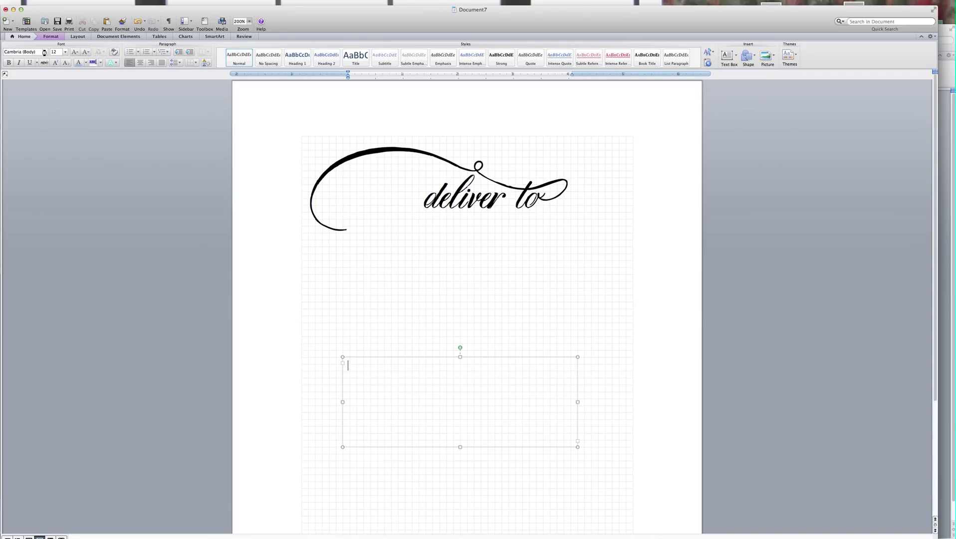
left_click(45, 53)
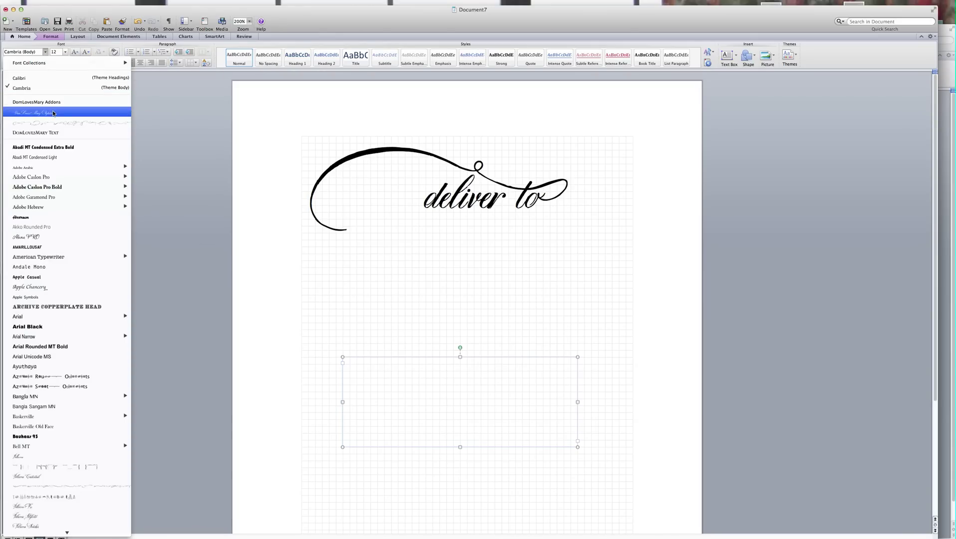
Set the lower text box to DomLovesMary Text at 24 pt.
left_click(58, 133)
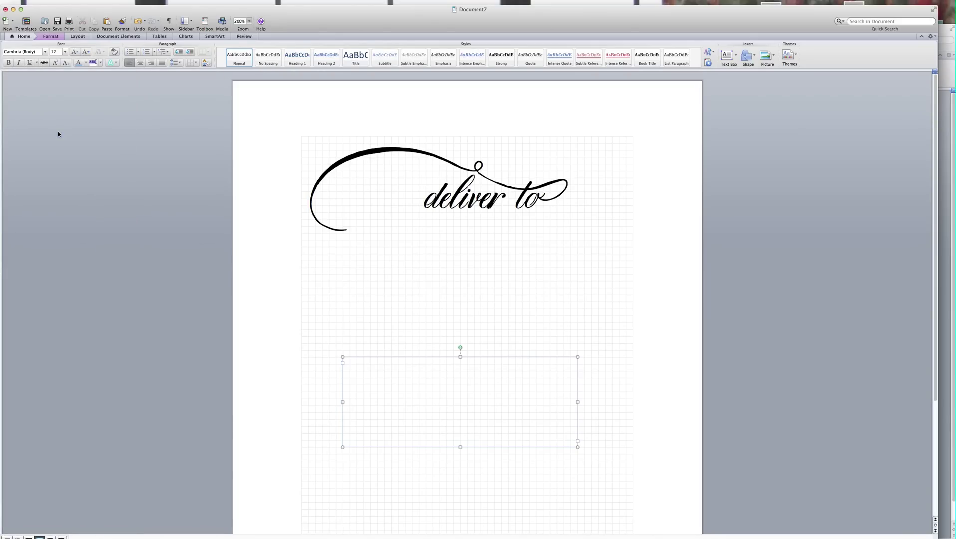
left_click(65, 52)
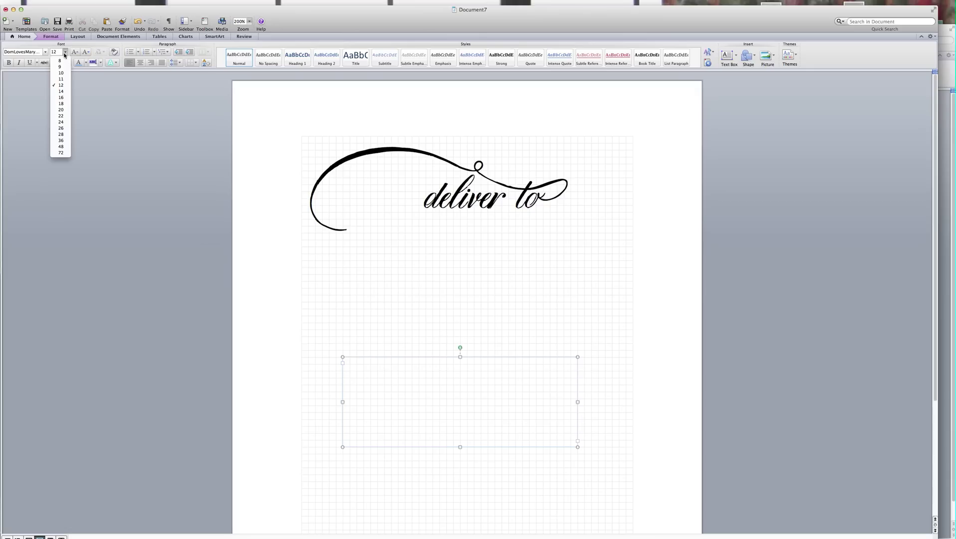
left_click(63, 121)
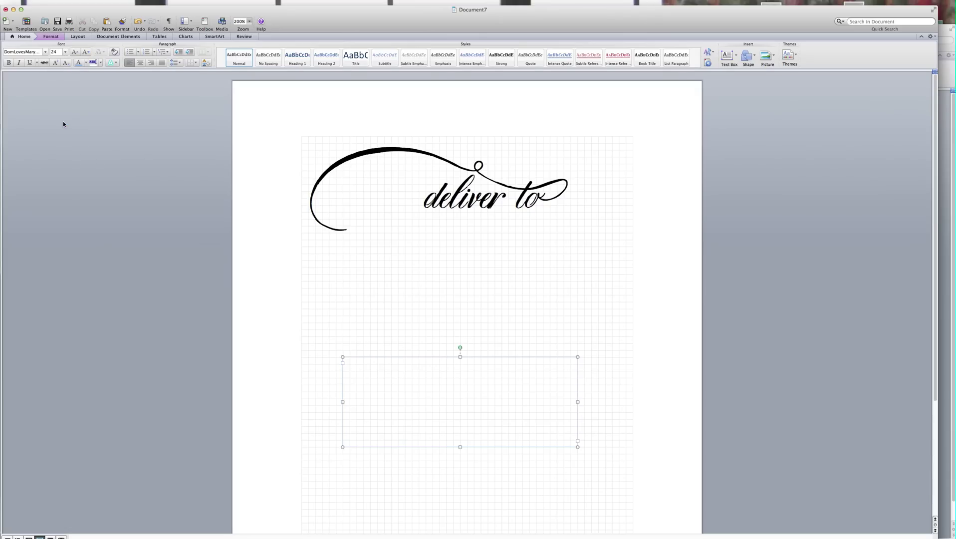
type("Please")
Select the letters of PLEASE, then center-align the whole word in its box.
key("Left")
key("Left")
key("Left")
key("shift+Left")
key("Right")
key("shift+Right")
key("shift+Right")
key("shift+Right")
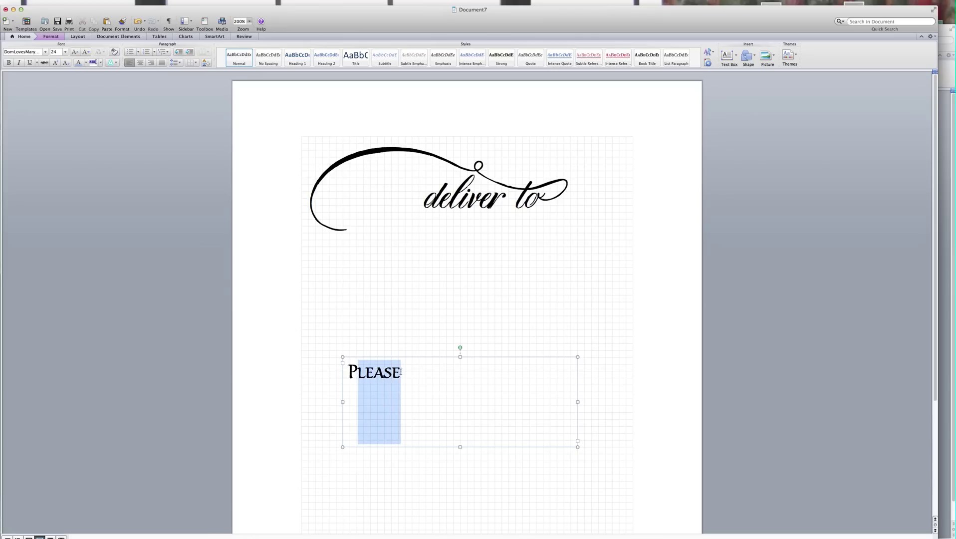
key("shift+Left")
key("shift+Left")
key("shift+Left")
key("shift+Left")
key("shift+Left")
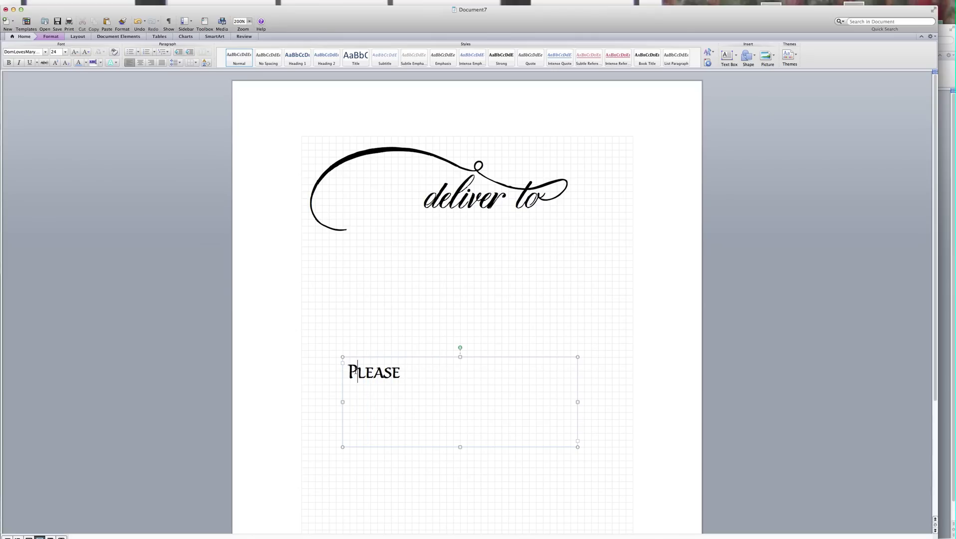
key("shift+Left")
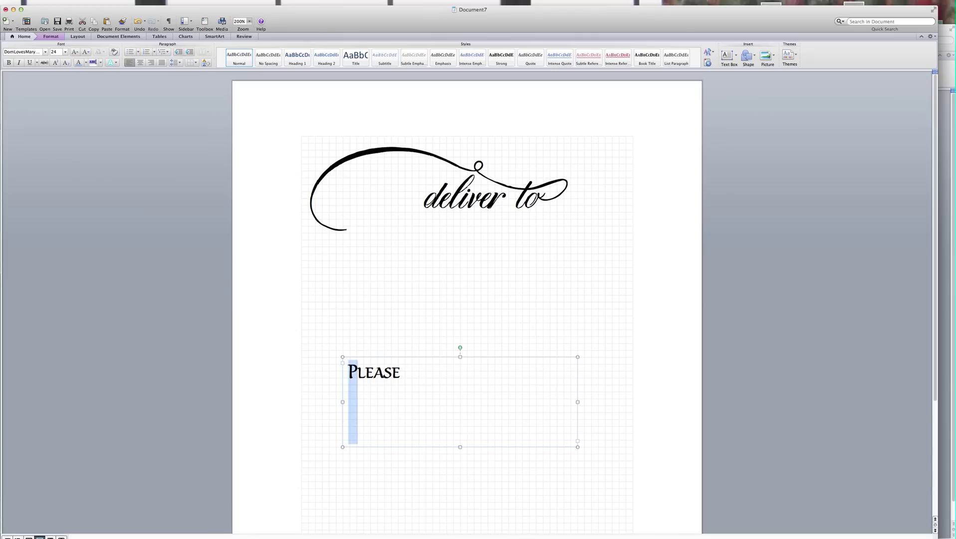
key("shift+Right")
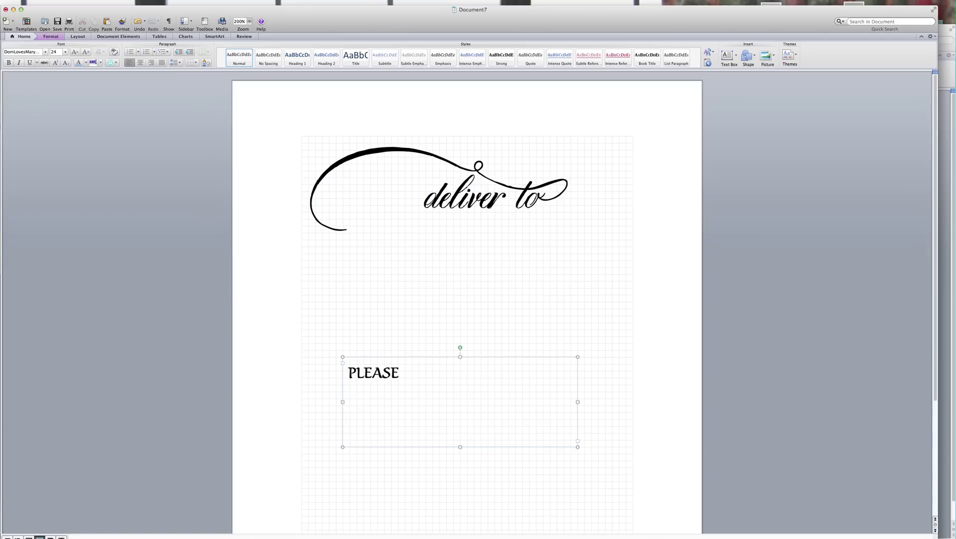
key("super+a")
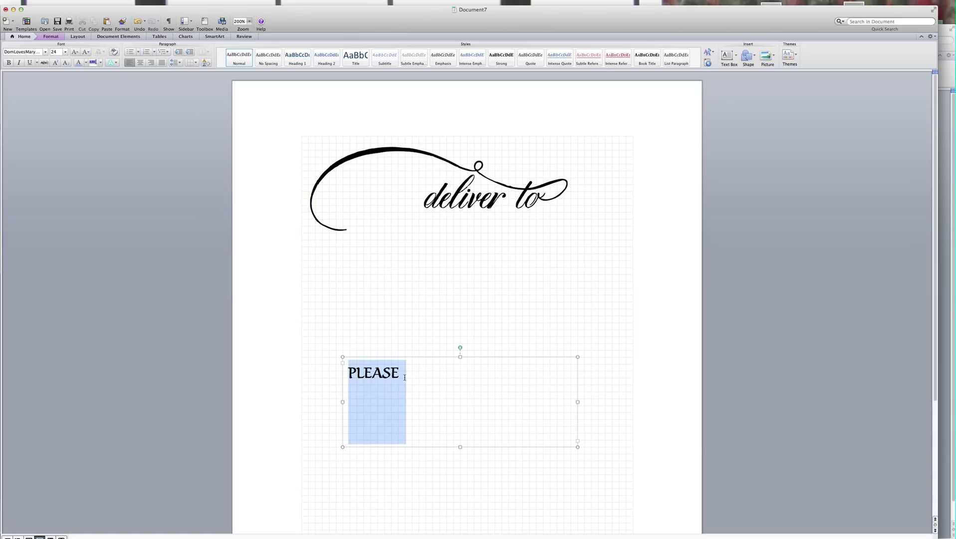
left_click(141, 63)
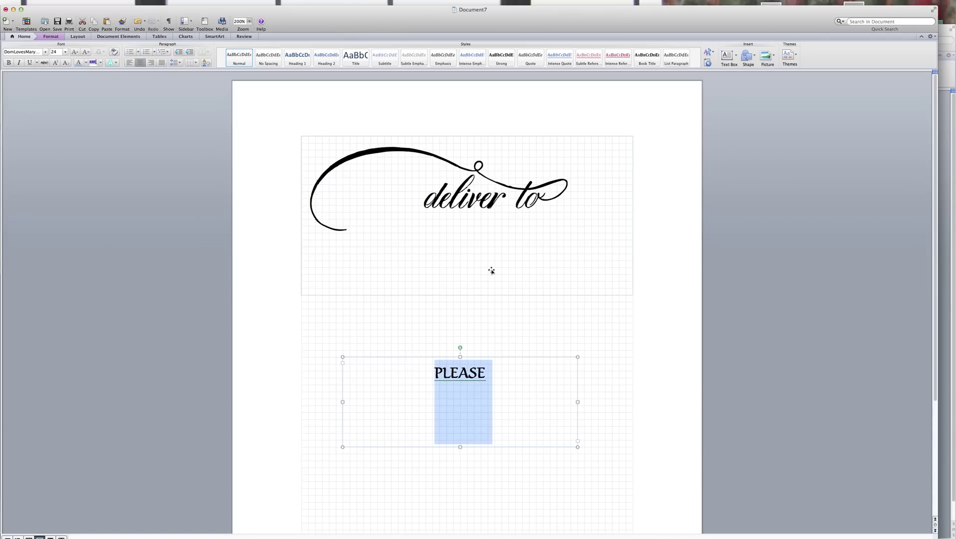
left_click(503, 381)
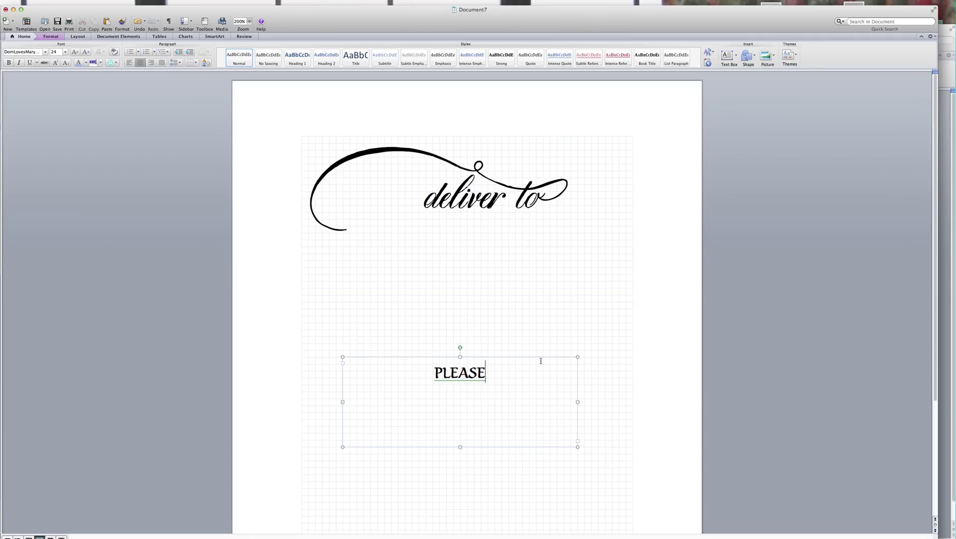
Drag the PLEASE text box up into the flourish, left of 'deliver to', and reselect it.
left_click(608, 330)
left_click(482, 359)
mouse_move(471, 359)
left_mouse_down()
mouse_move(407, 165)
mouse_move(394, 180)
left_mouse_up()
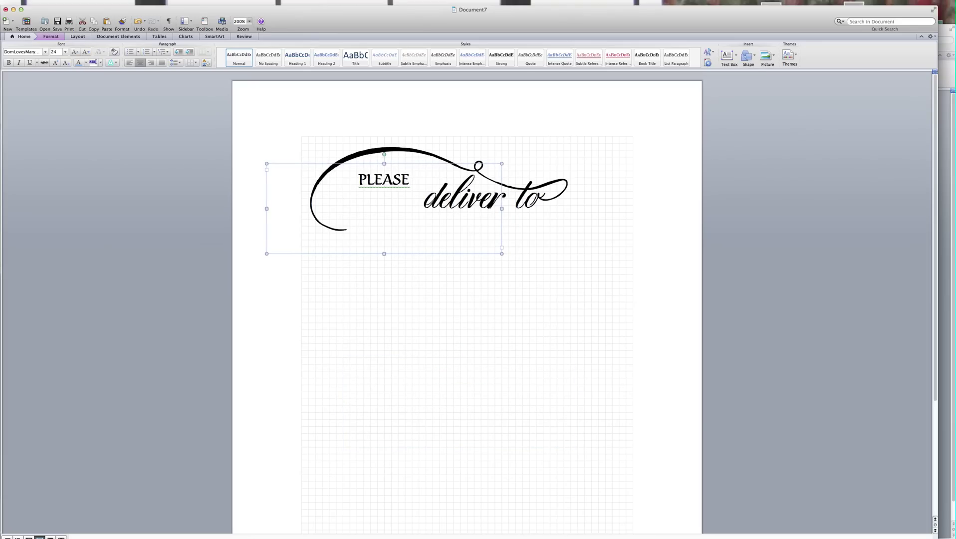
left_click(654, 426)
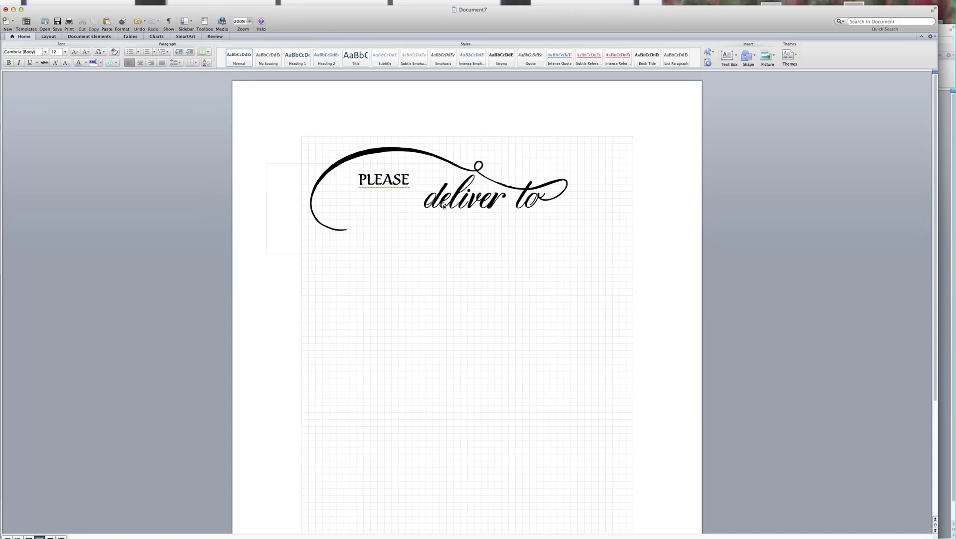
left_click(398, 183)
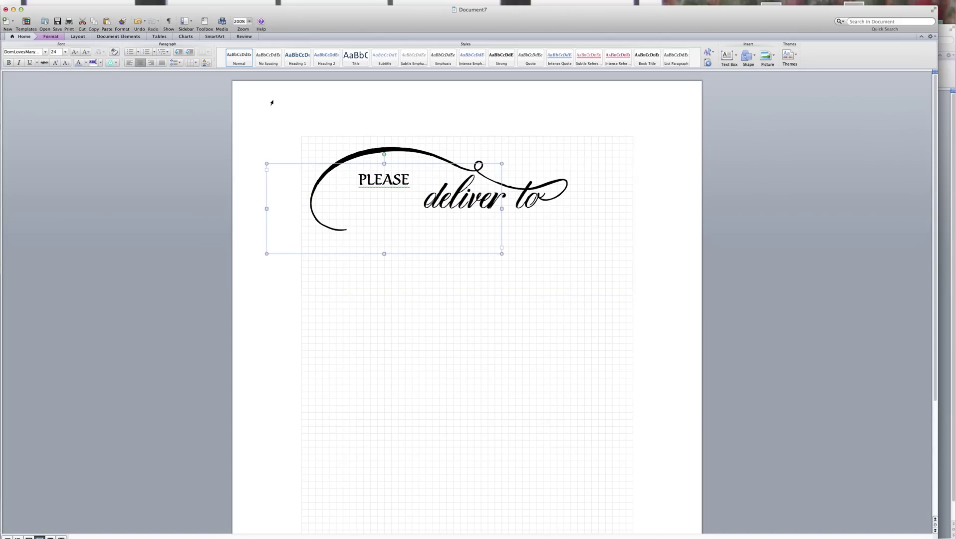
Apply the Arch Up transform text effect to PLEASE.
left_click(51, 37)
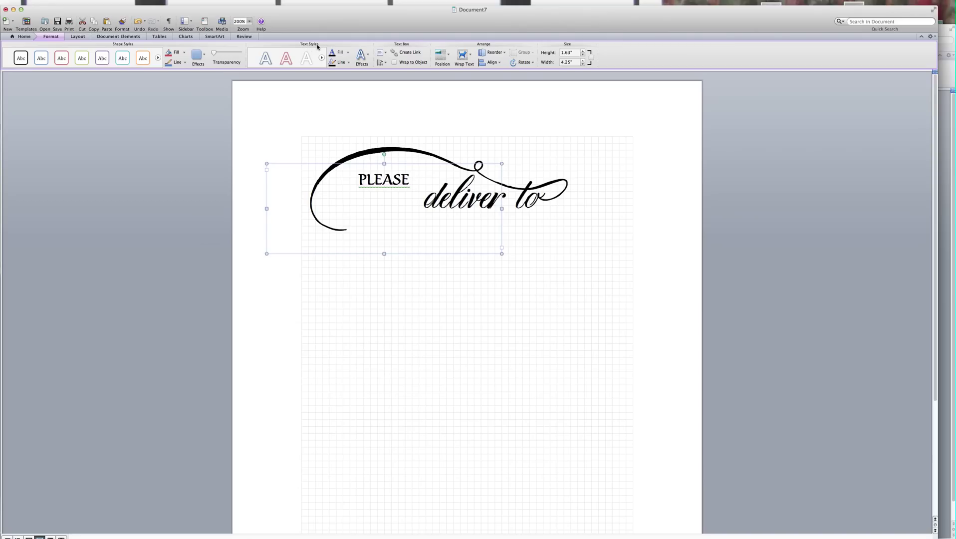
left_click(366, 59)
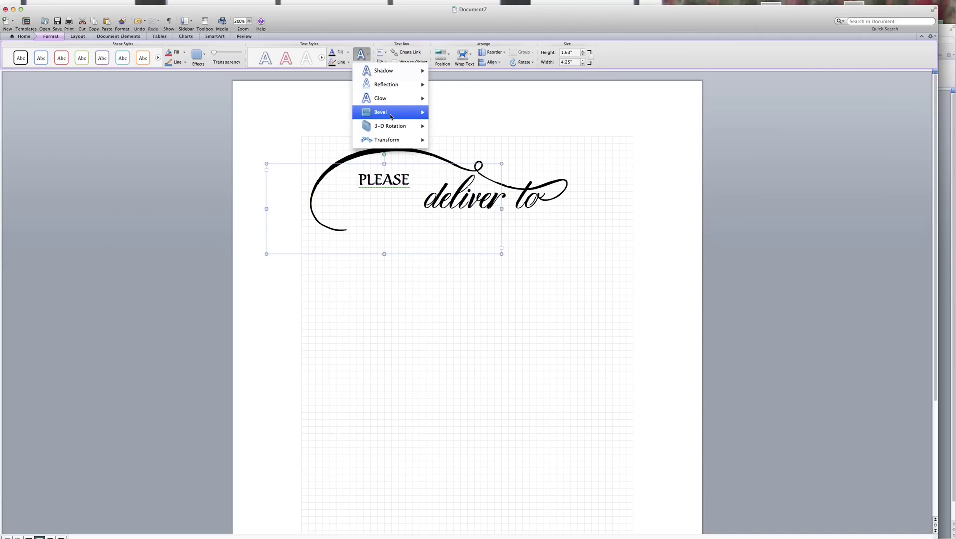
mouse_move(388, 139)
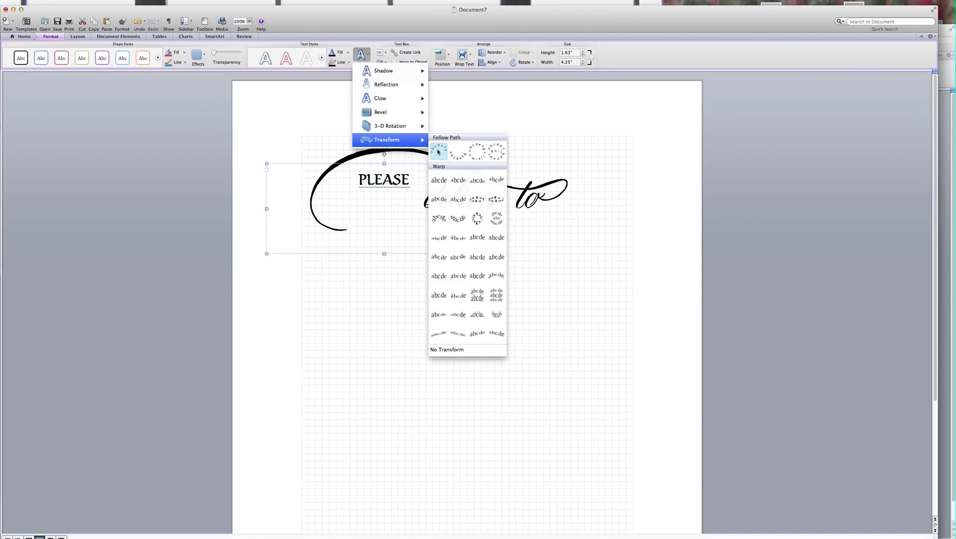
left_click(440, 150)
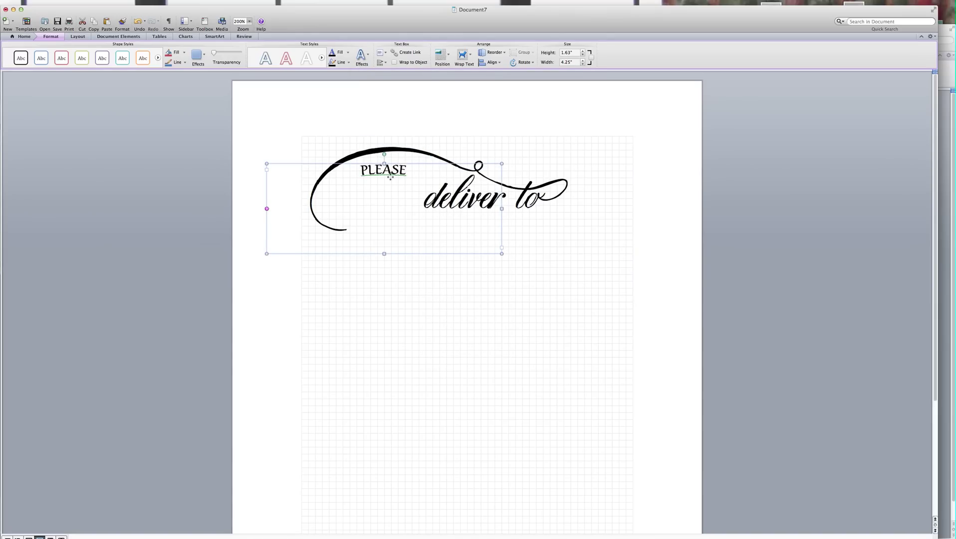
Nudge PLEASE slightly lower and rotate it to follow the flourish curve.
left_click_drag(390, 176, 405, 184)
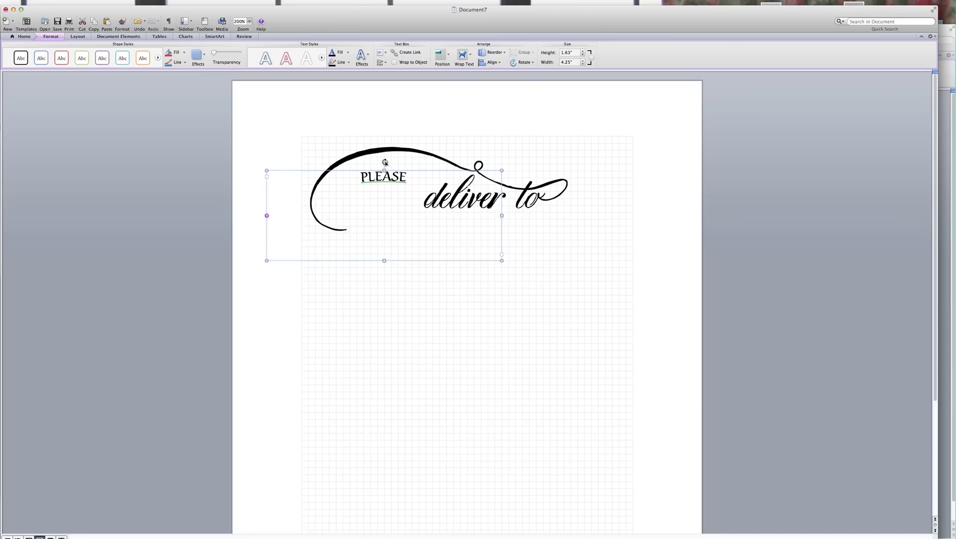
left_click_drag(383, 161, 395, 166)
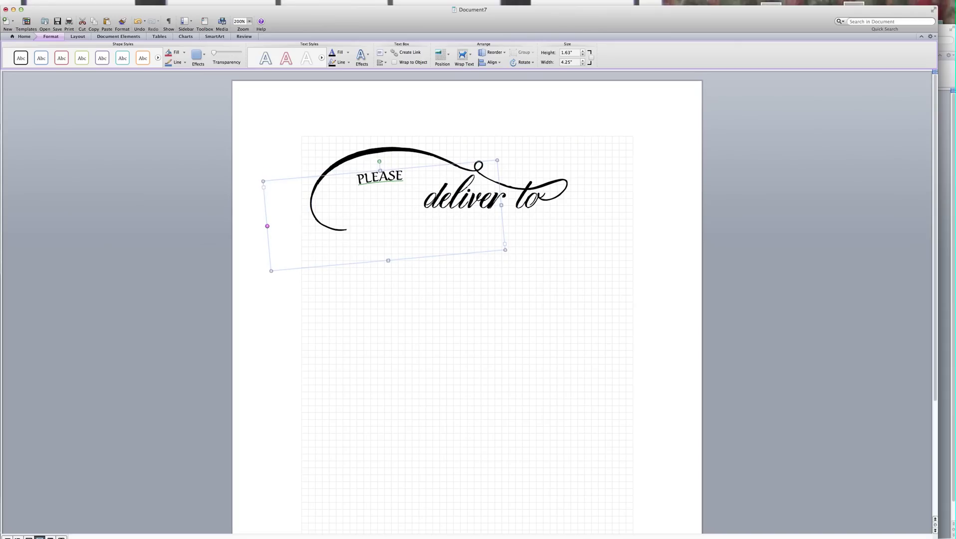
left_click(628, 329)
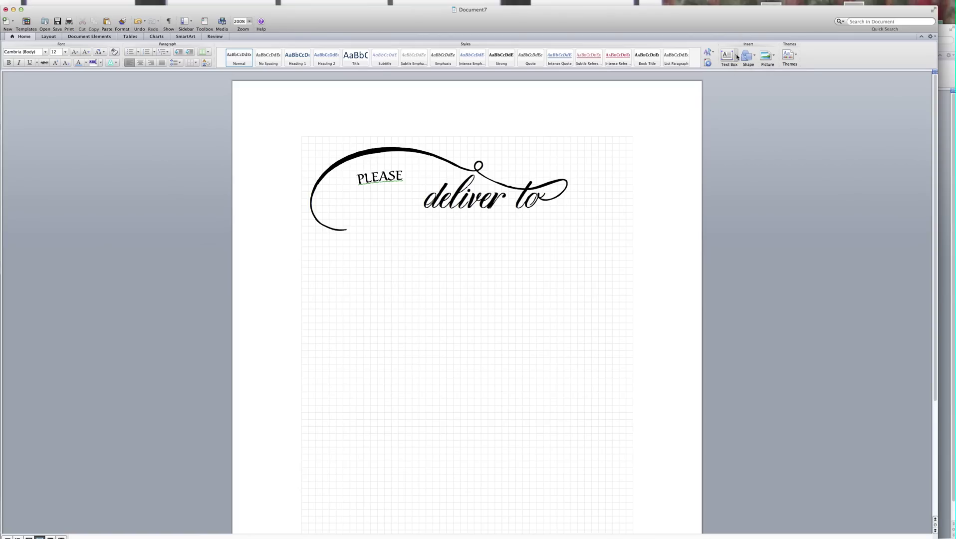
Draw a wide horizontal text box below the 'deliver to' flourish for the website address.
left_click(736, 56)
left_click(687, 59)
mouse_move(309, 303)
left_mouse_down()
mouse_move(514, 344)
mouse_move(646, 407)
left_mouse_up()
type("www.l")
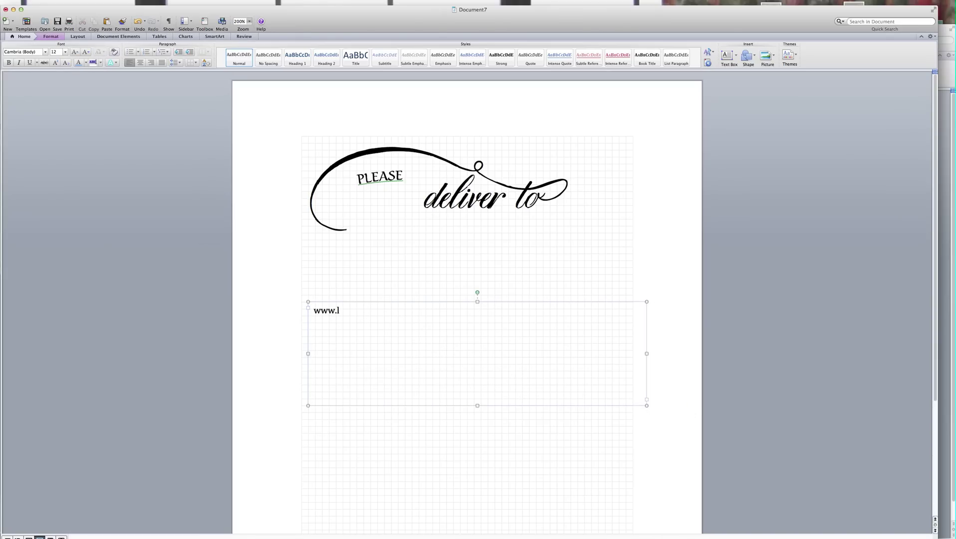
type("etteri")
type("ngartstu")
type("dio.com")
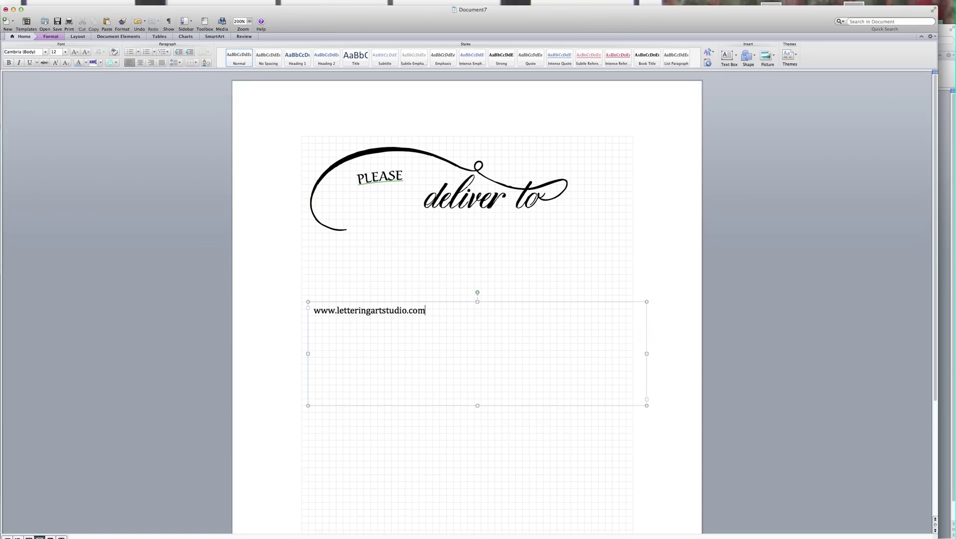
left_click_drag(428, 310, 314, 311)
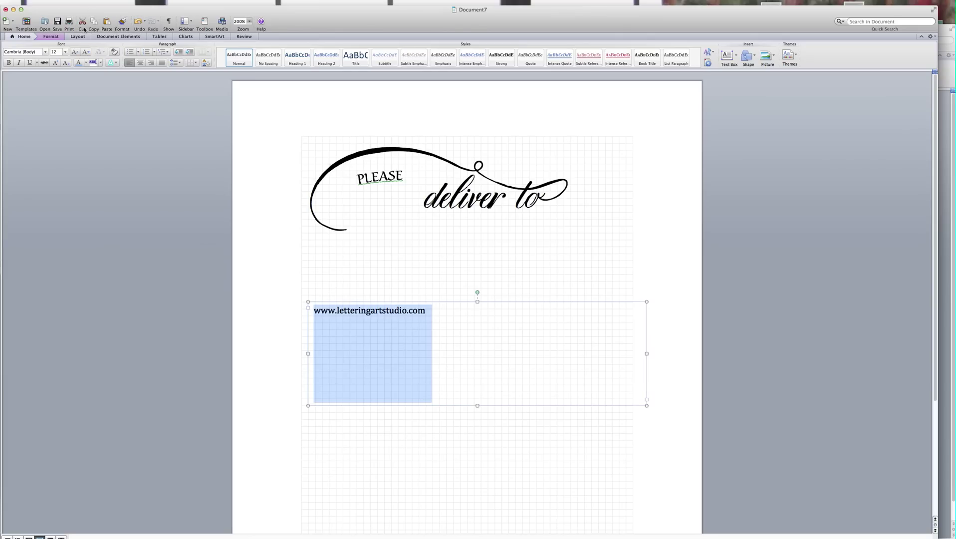
left_click(65, 52)
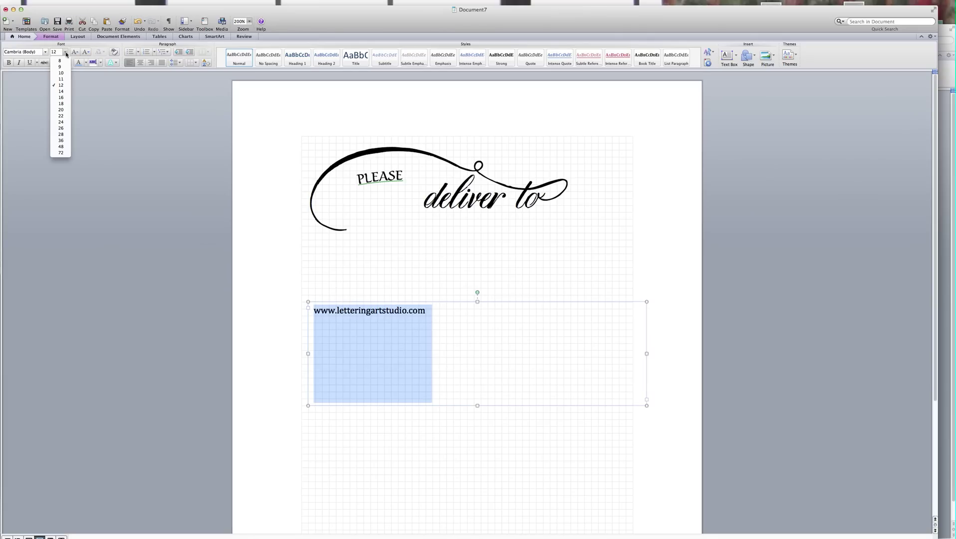
left_click(61, 129)
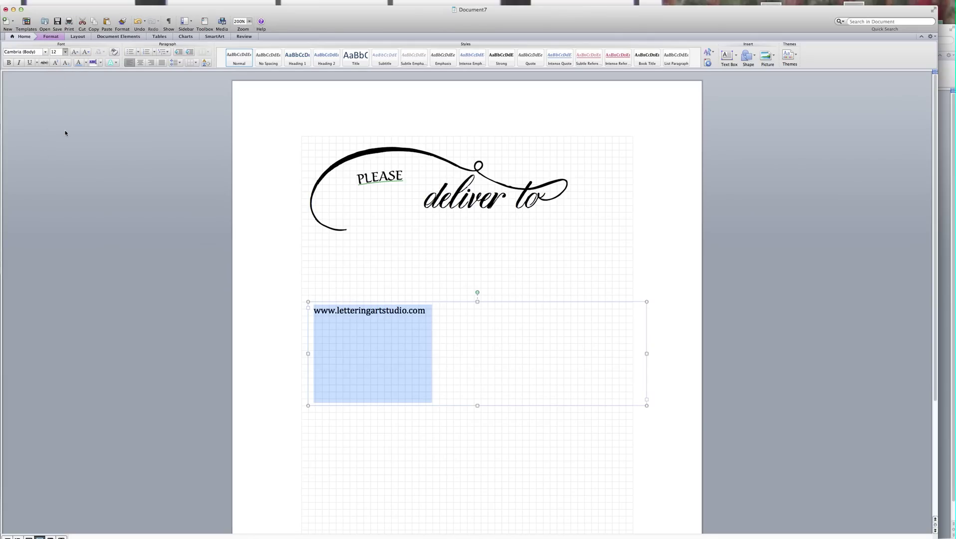
left_click(658, 266)
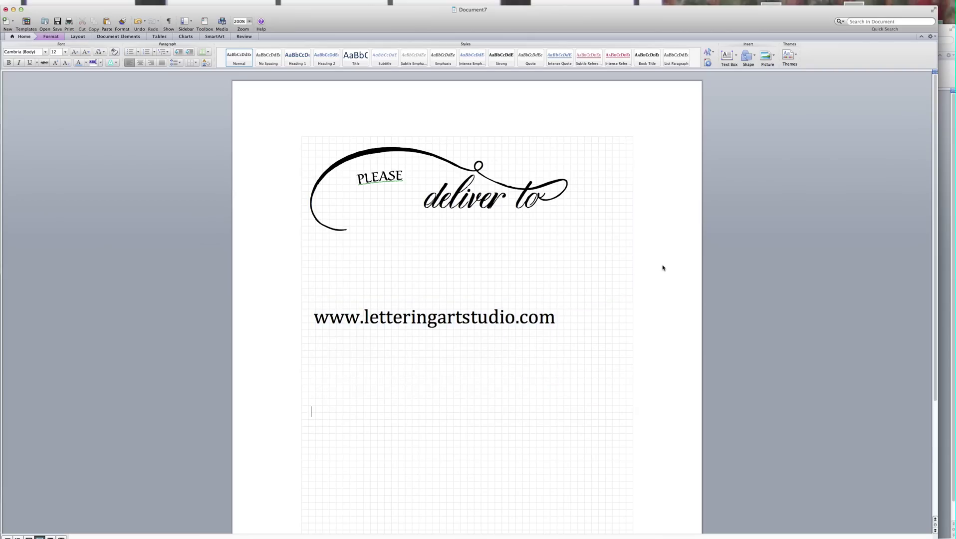